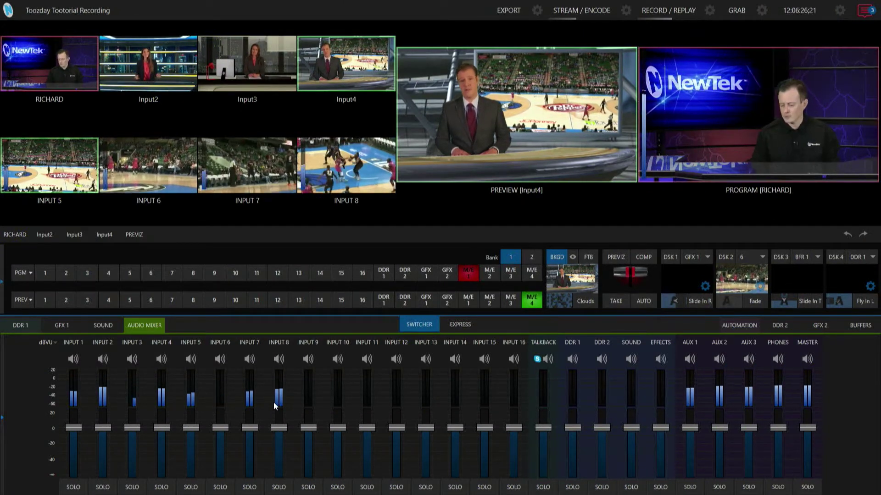
# Step: Mute Input 1 and Inputs 5, 6, 7 and 8 in the audio mixer
pyautogui.moveTo(60, 73)
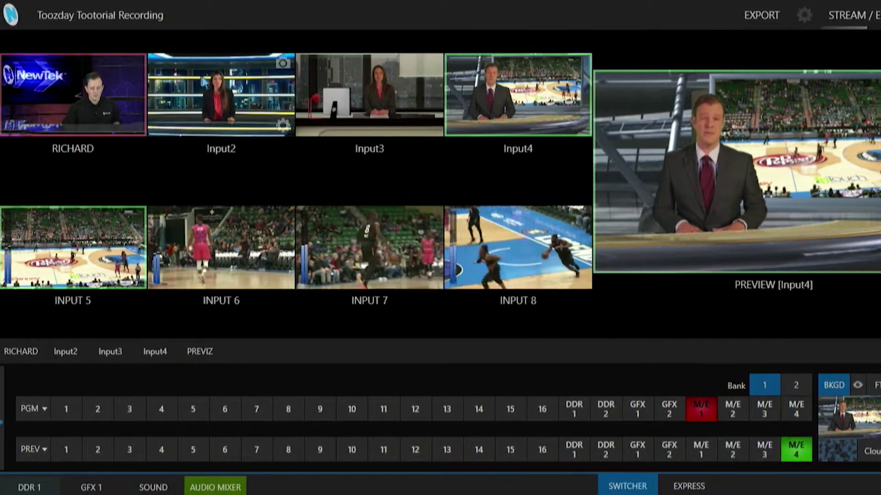
pyautogui.moveTo(556, 114)
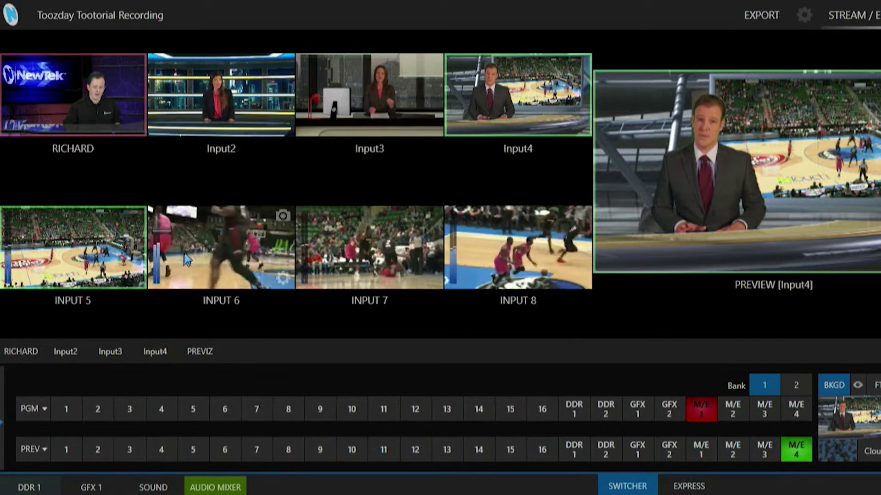
pyautogui.click(535, 265)
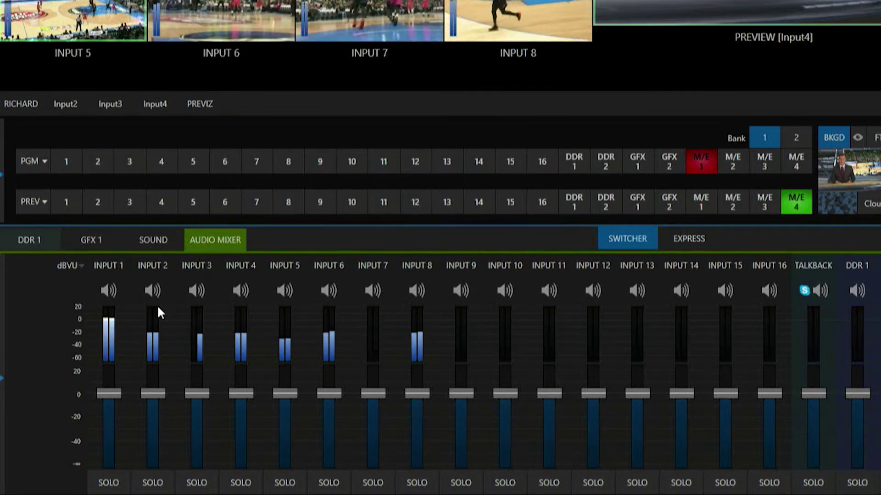
pyautogui.click(109, 288)
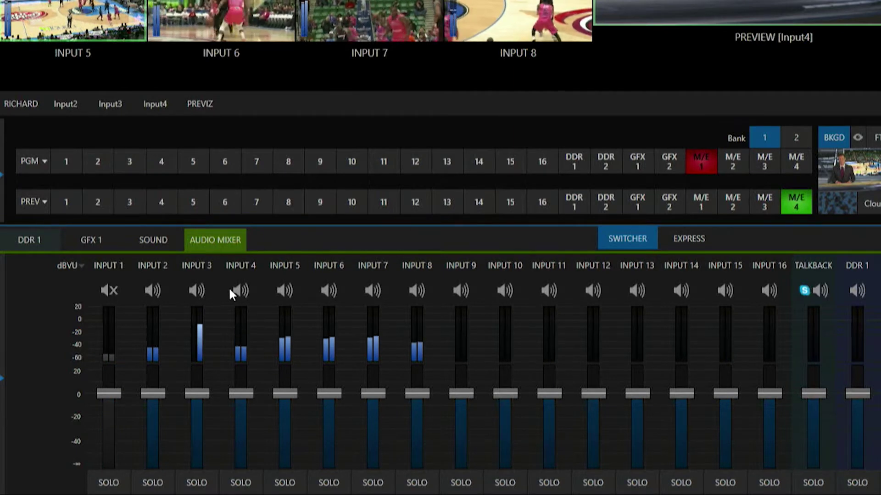
pyautogui.click(285, 290)
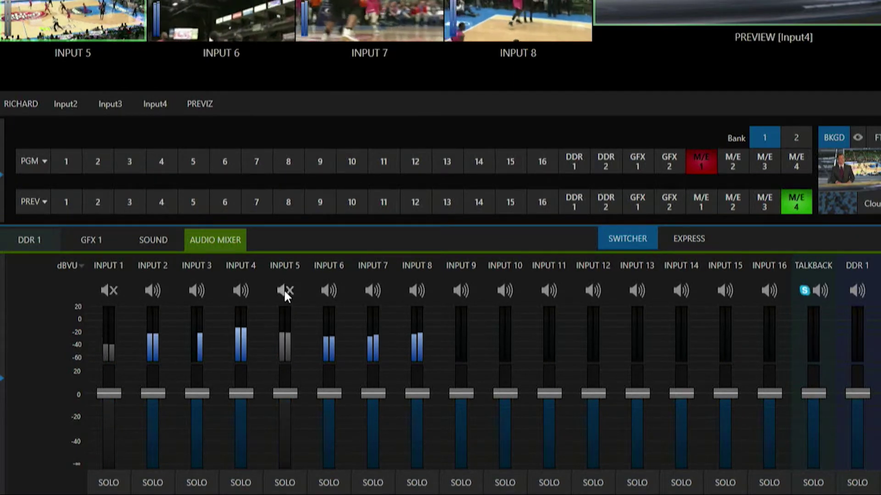
pyautogui.click(329, 290)
pyautogui.click(374, 291)
pyautogui.click(417, 289)
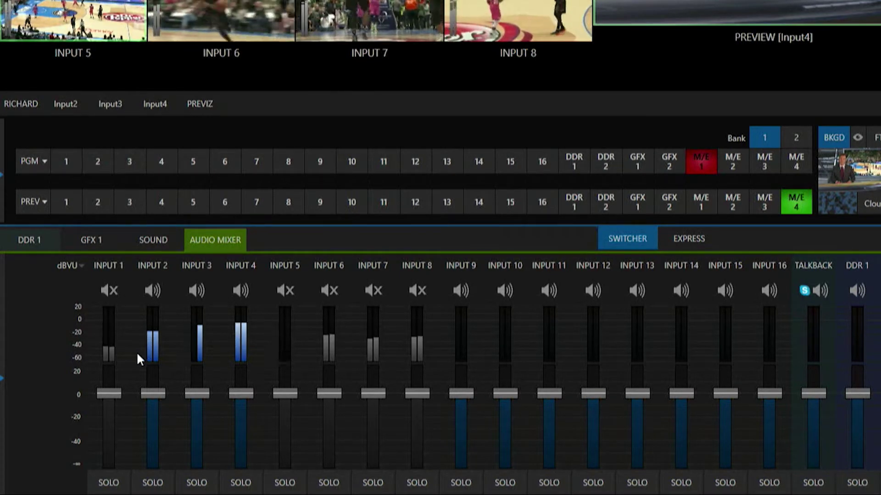
# Step: Store the current mute setup in audio memory slot 1
pyautogui.moveTo(158, 272)
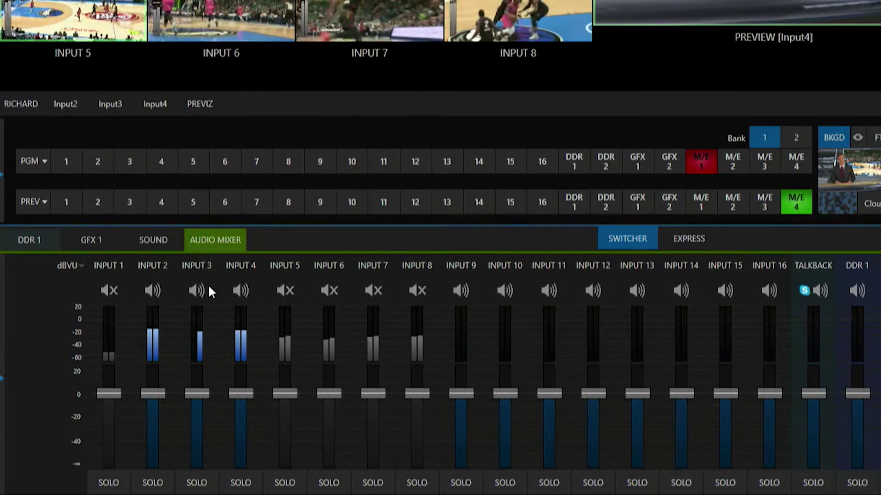
pyautogui.moveTo(202, 290)
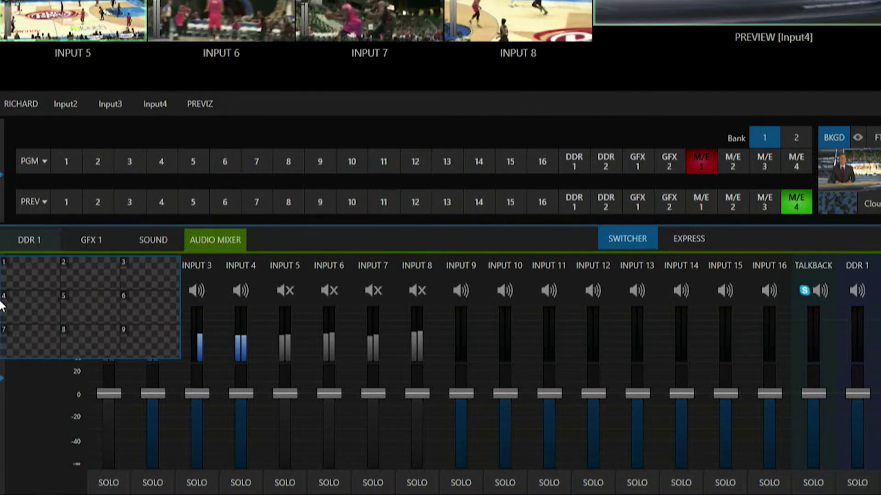
pyautogui.moveTo(4, 337)
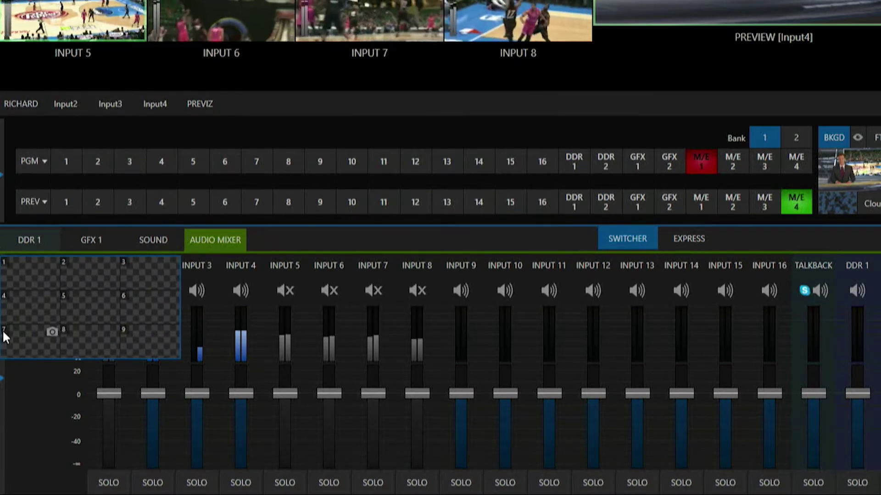
pyautogui.click(52, 265)
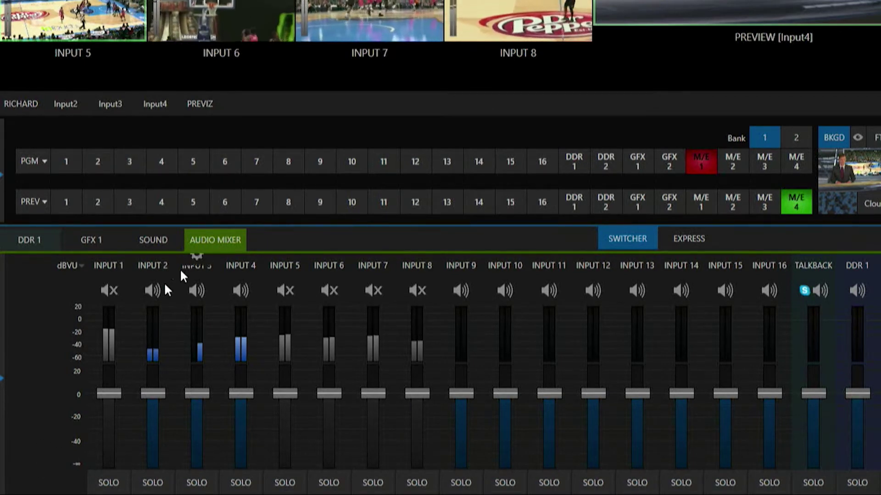
# Step: Mute Inputs 2–4 and unmute Input 1 and Inputs 5–8
pyautogui.click(154, 291)
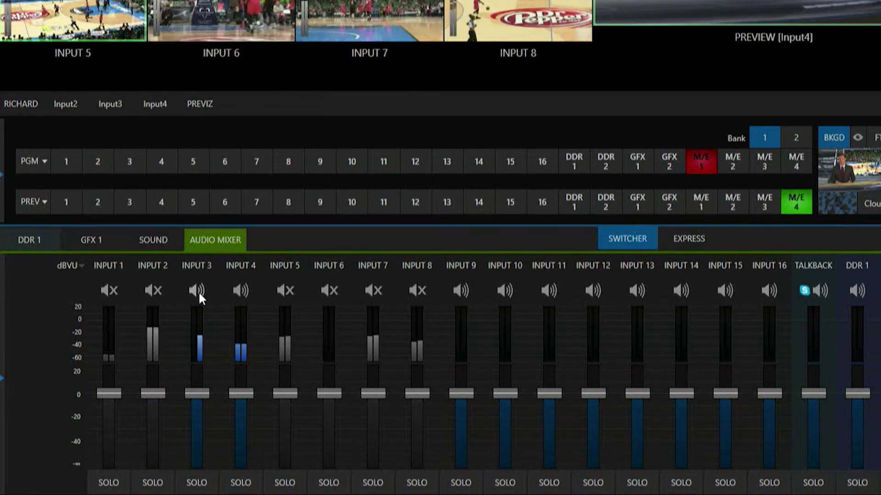
pyautogui.click(198, 291)
pyautogui.click(239, 291)
pyautogui.click(107, 291)
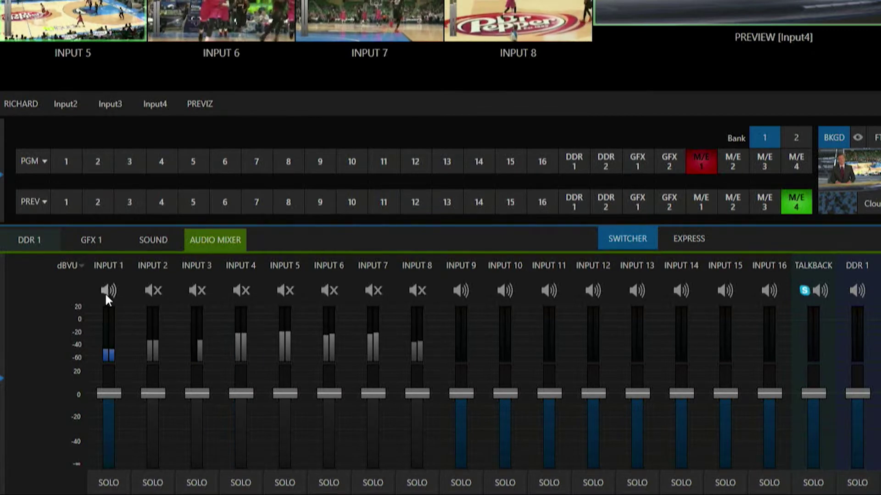
pyautogui.click(240, 290)
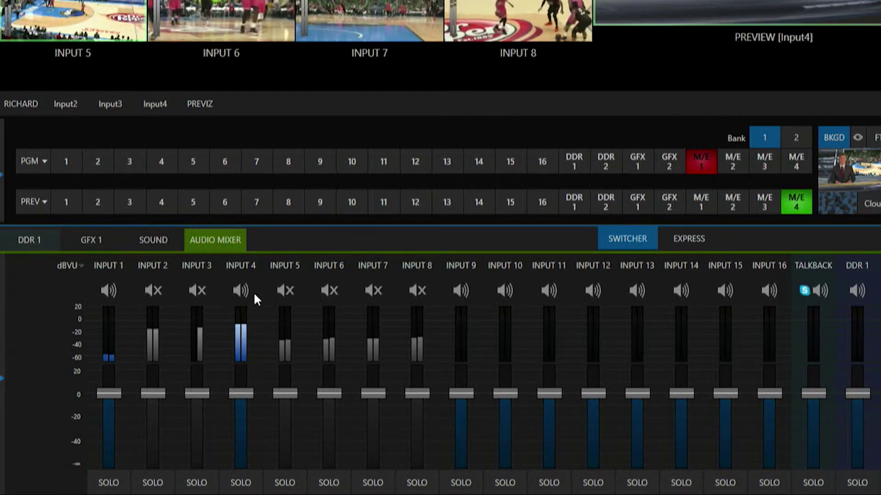
pyautogui.click(242, 291)
pyautogui.click(286, 290)
pyautogui.click(328, 290)
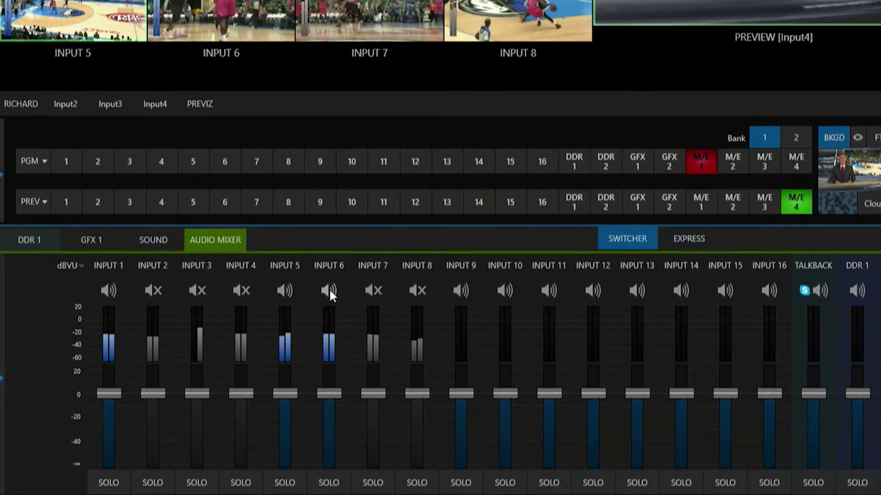
pyautogui.click(375, 289)
pyautogui.click(419, 289)
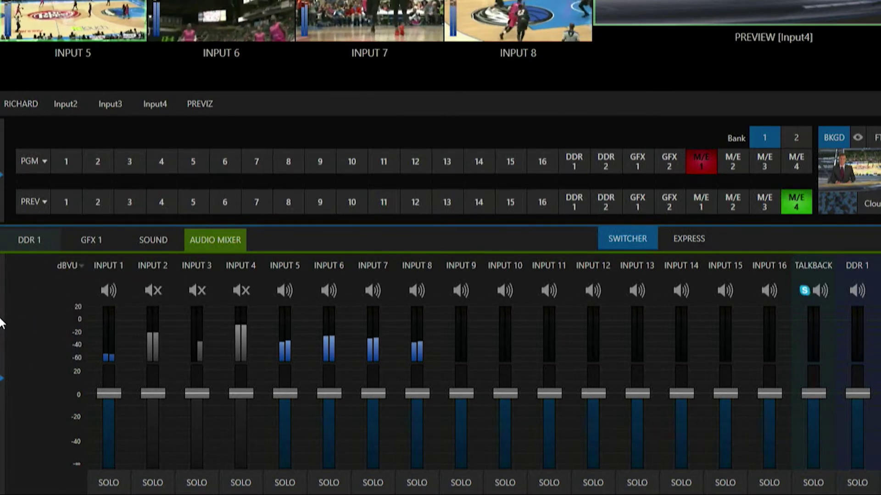
# Step: Store this inverse mute setup in audio memory slot 2
pyautogui.moveTo(2, 306)
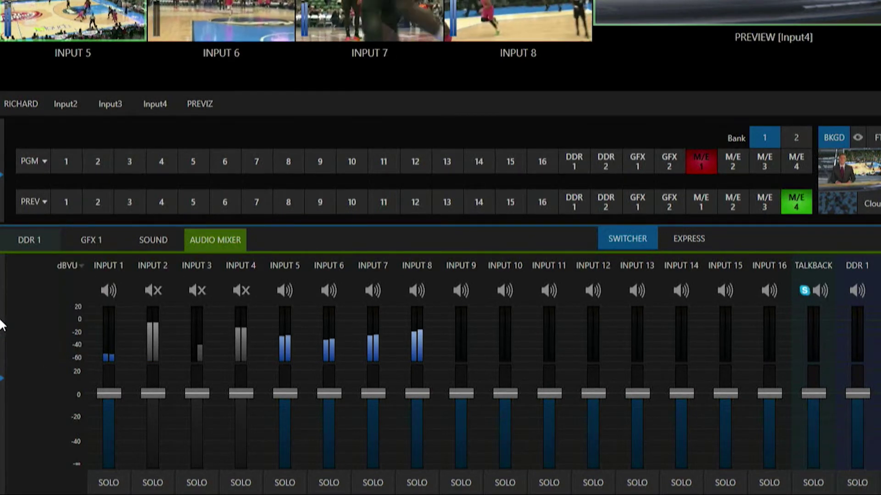
pyautogui.moveTo(1, 324)
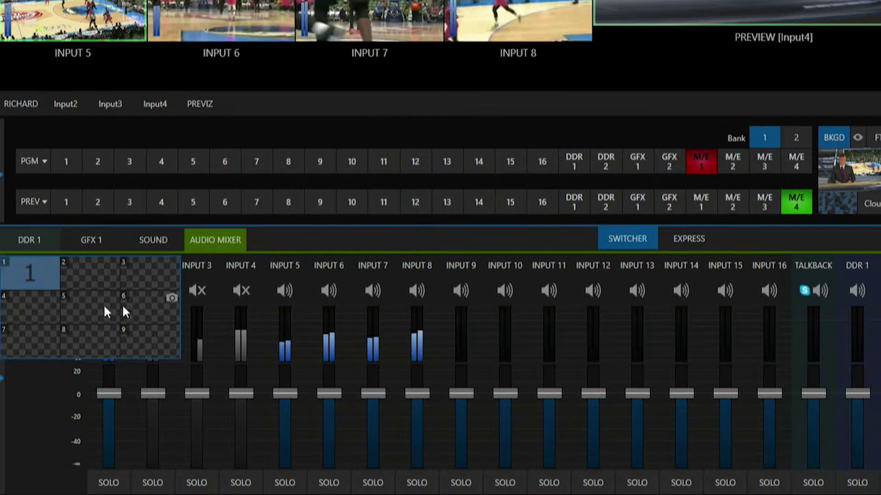
pyautogui.click(111, 266)
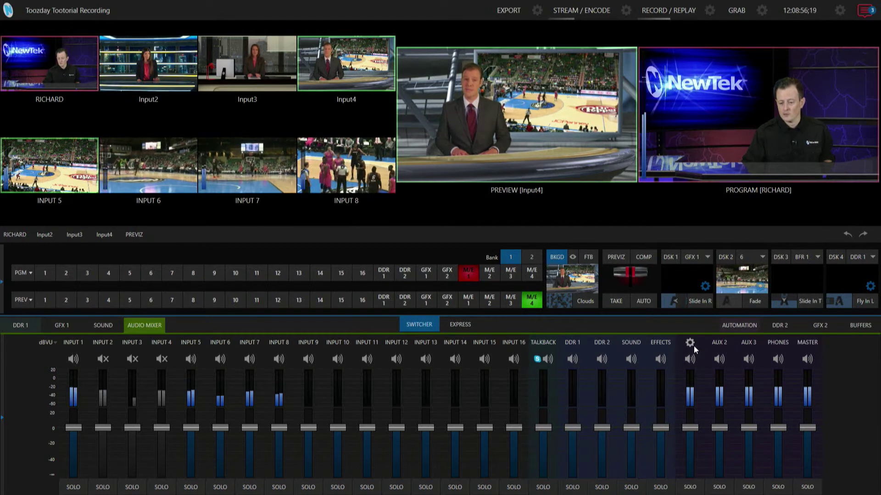
pyautogui.moveTo(753, 344)
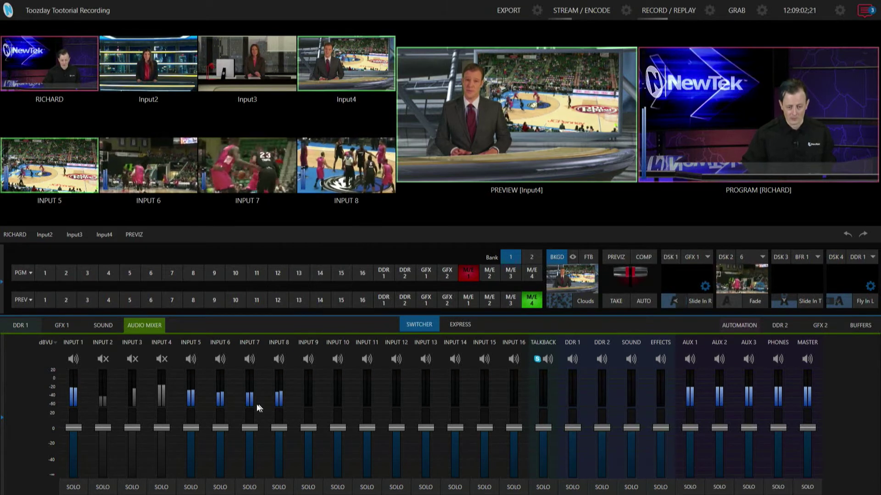
# Step: Clear the AUX 2 and AUX 3 routing for Inputs 1 and 5
pyautogui.click(72, 343)
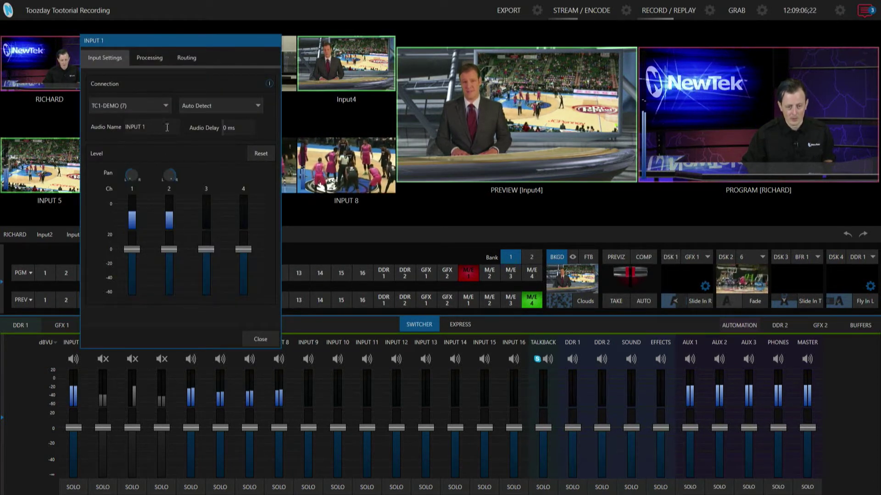
pyautogui.click(186, 57)
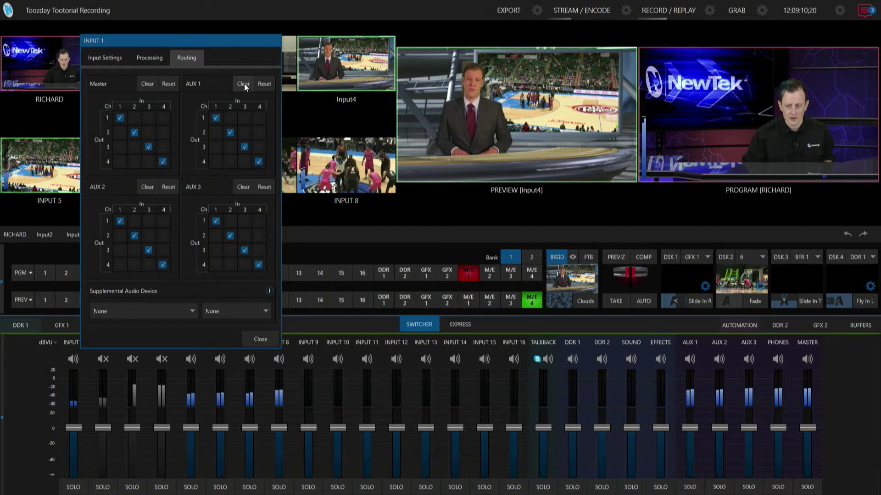
pyautogui.click(147, 186)
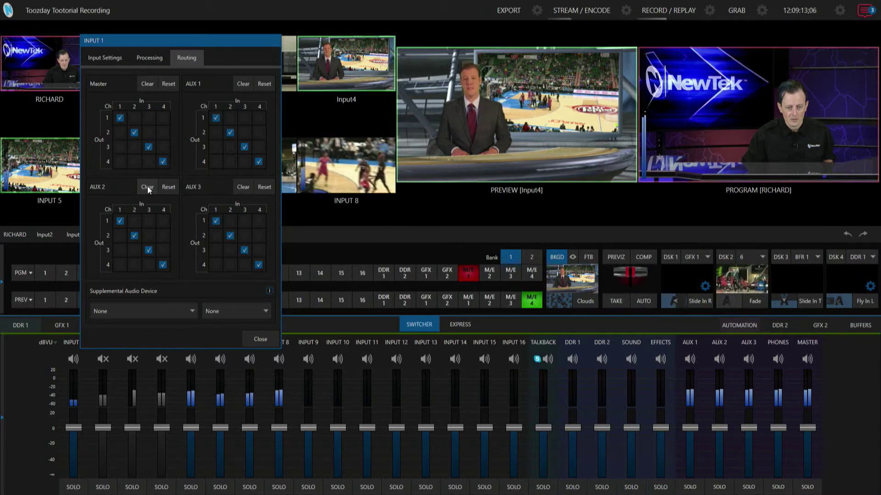
pyautogui.click(241, 188)
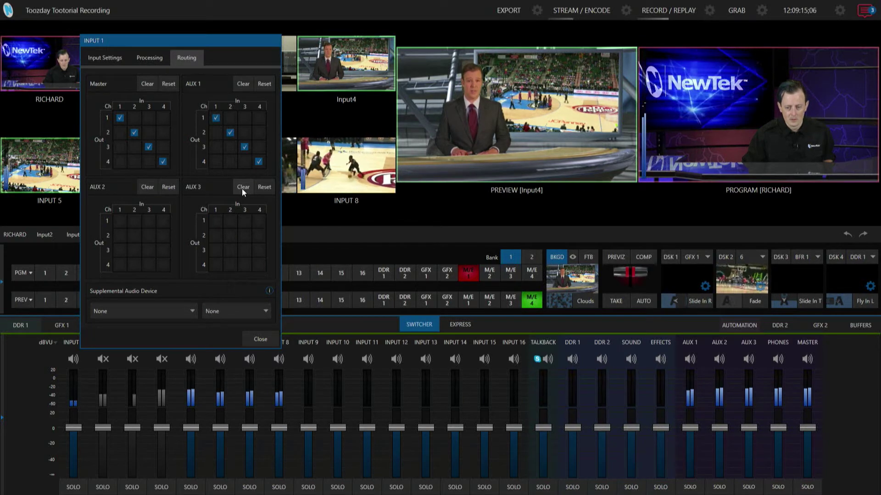
pyautogui.click(272, 337)
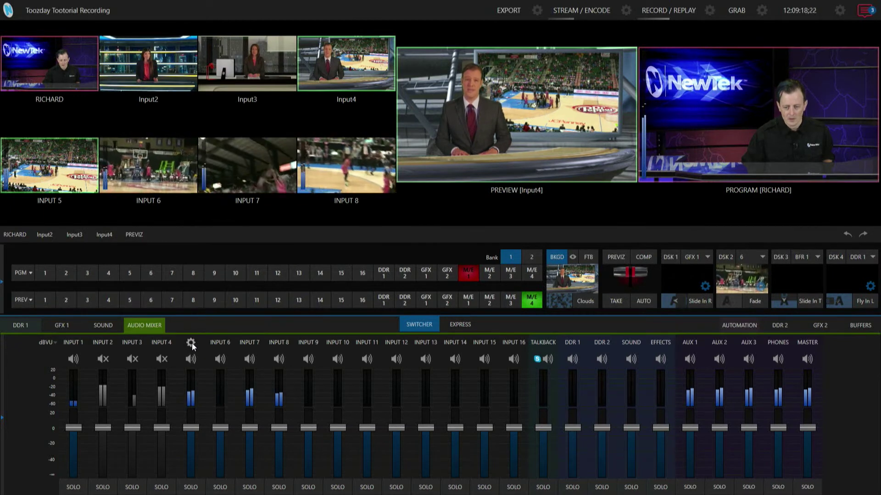
pyautogui.click(191, 343)
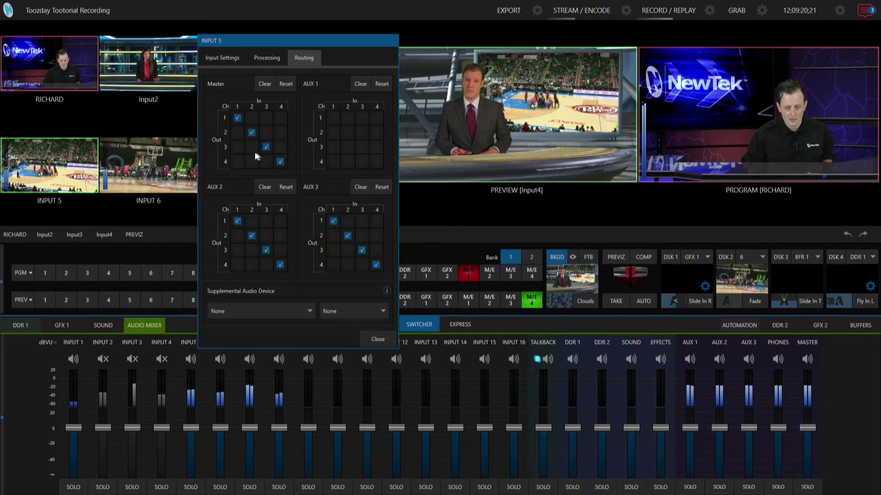
pyautogui.click(264, 187)
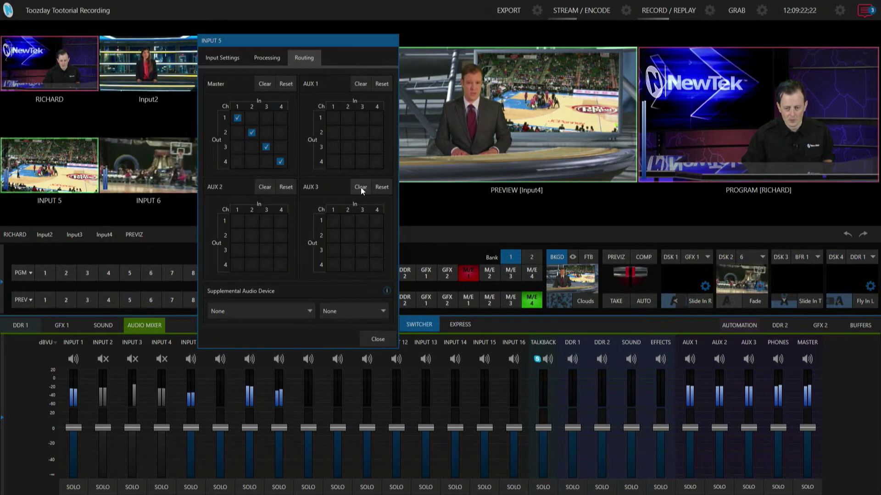
pyautogui.click(360, 188)
pyautogui.click(382, 344)
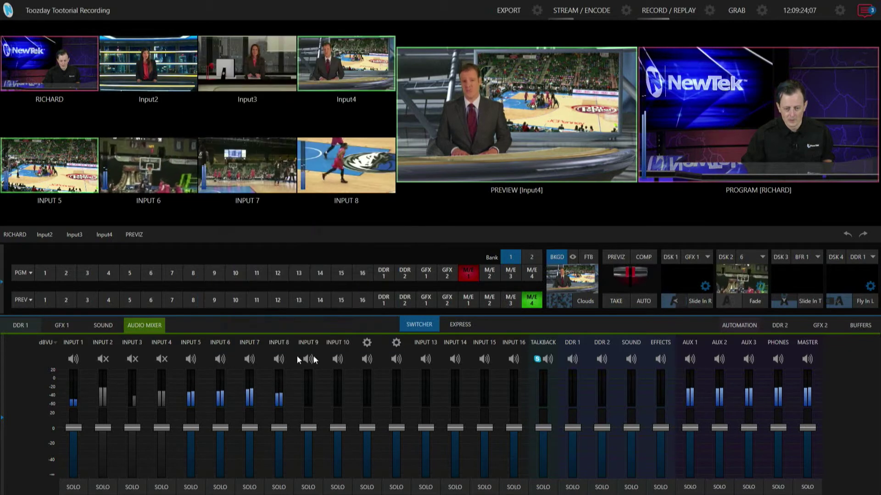
# Step: Clear the AUX routing for Inputs 6, 7 and 8, keeping Master and AUX 1
pyautogui.click(222, 342)
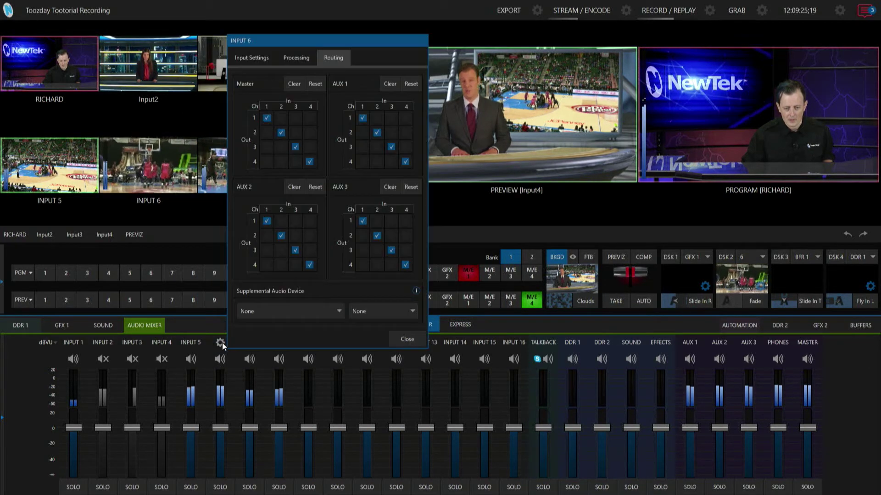
pyautogui.click(294, 188)
pyautogui.click(388, 188)
pyautogui.click(407, 339)
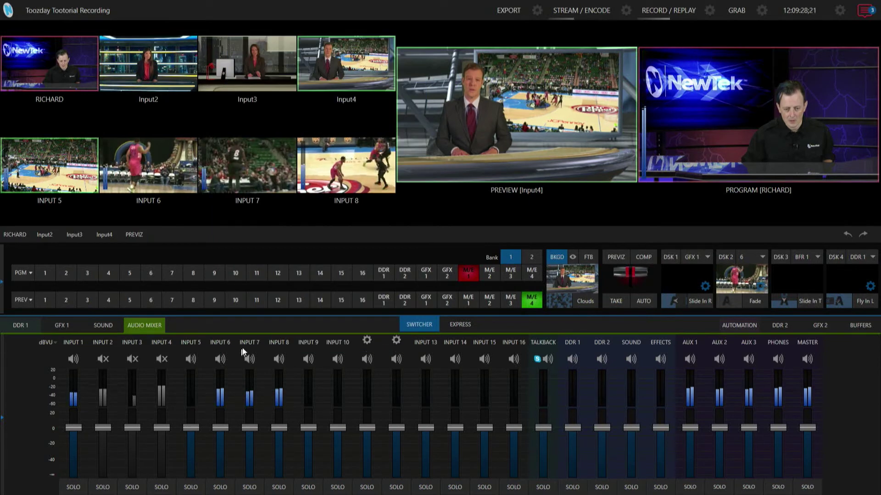
pyautogui.click(250, 343)
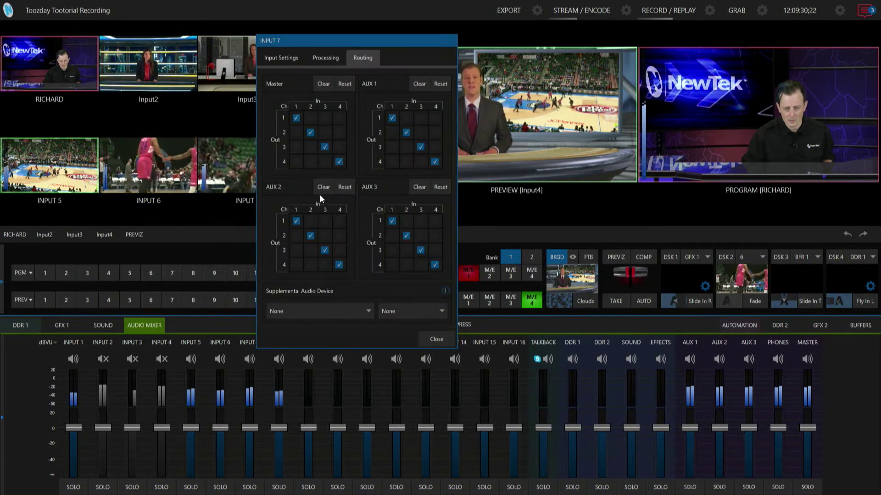
pyautogui.click(323, 187)
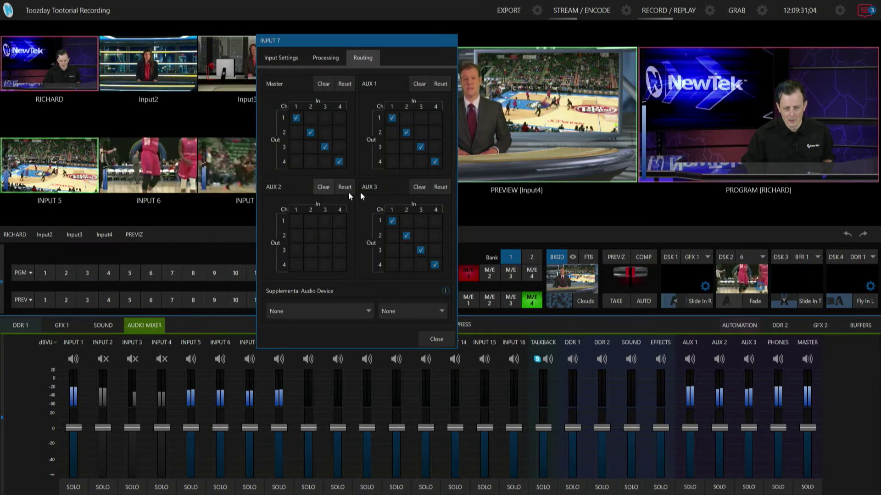
pyautogui.click(436, 339)
pyautogui.click(279, 342)
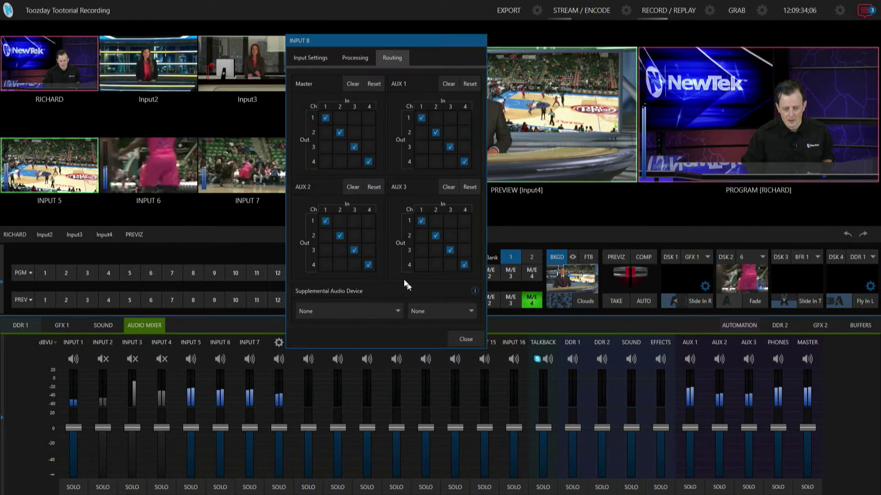
pyautogui.click(353, 187)
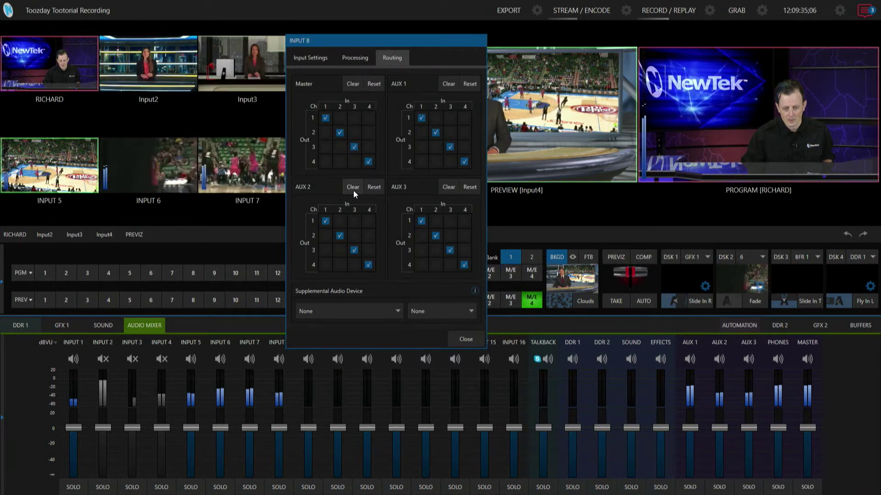
pyautogui.click(467, 339)
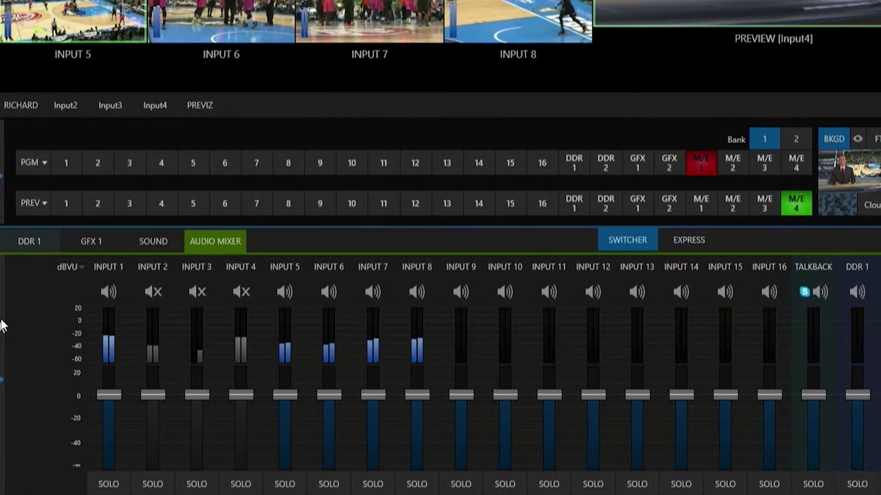
# Step: Slide out the audio mixer's memory grid showing stored presets 1, 2 and 3
pyautogui.moveTo(121, 278)
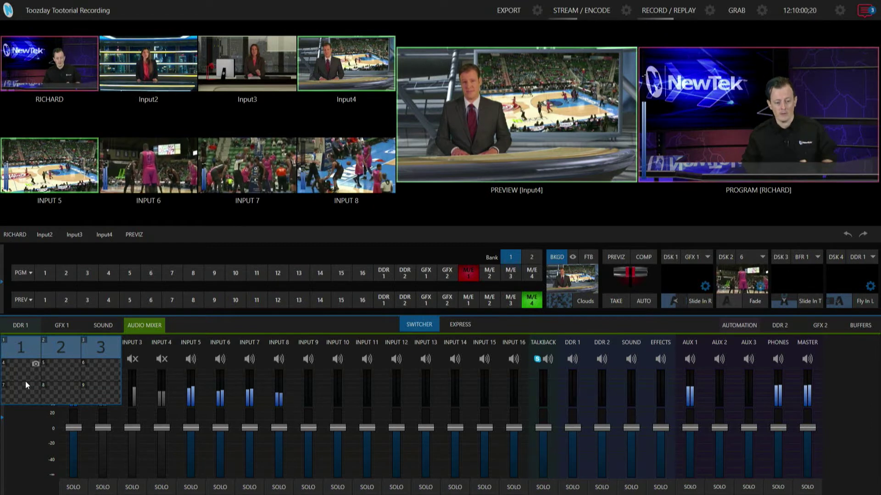
# Step: Recall audio preset 1, then preset 2, leaving Inputs 2–4 muted and 5–8 live
pyautogui.click(23, 351)
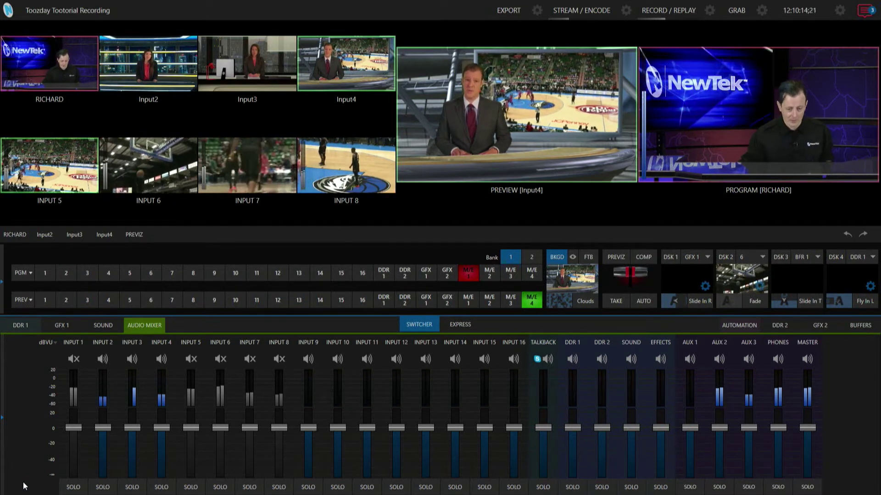
pyautogui.moveTo(2, 418)
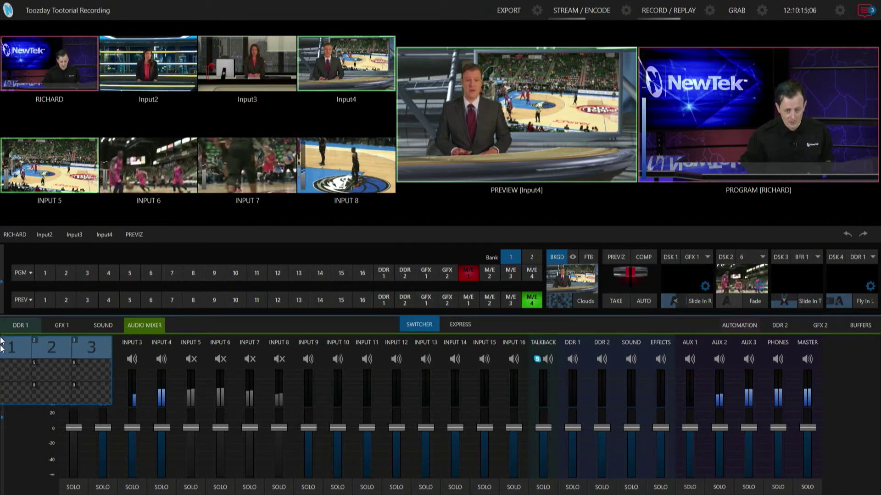
pyautogui.click(60, 348)
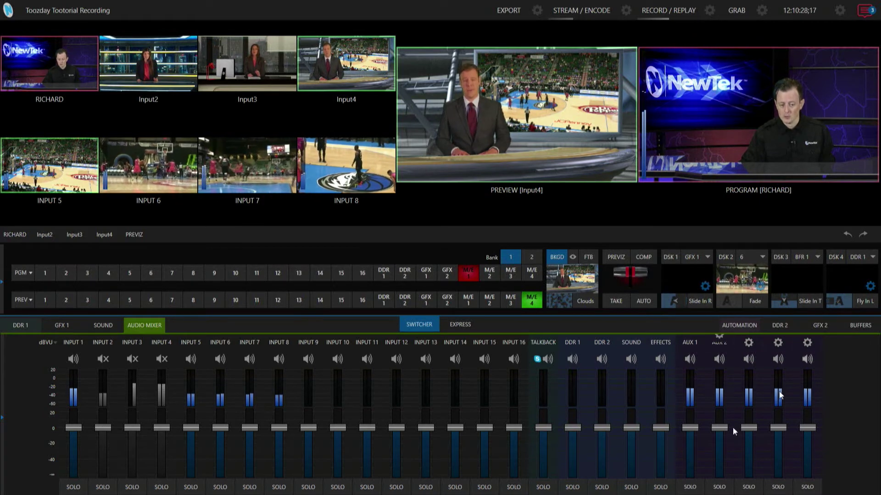
pyautogui.moveTo(2, 417)
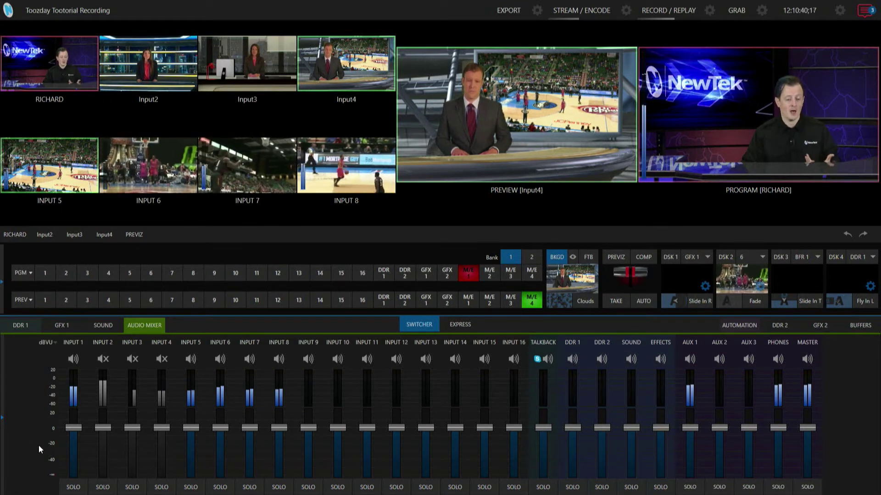
pyautogui.moveTo(78, 348)
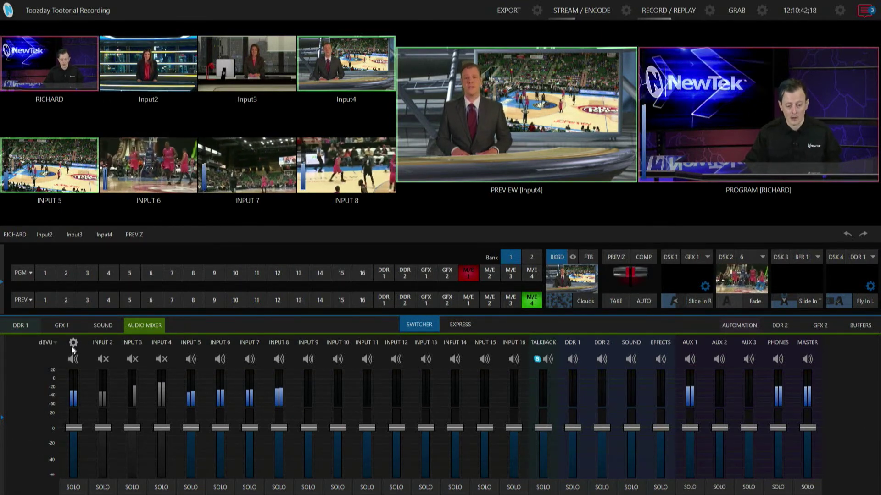
pyautogui.click(74, 343)
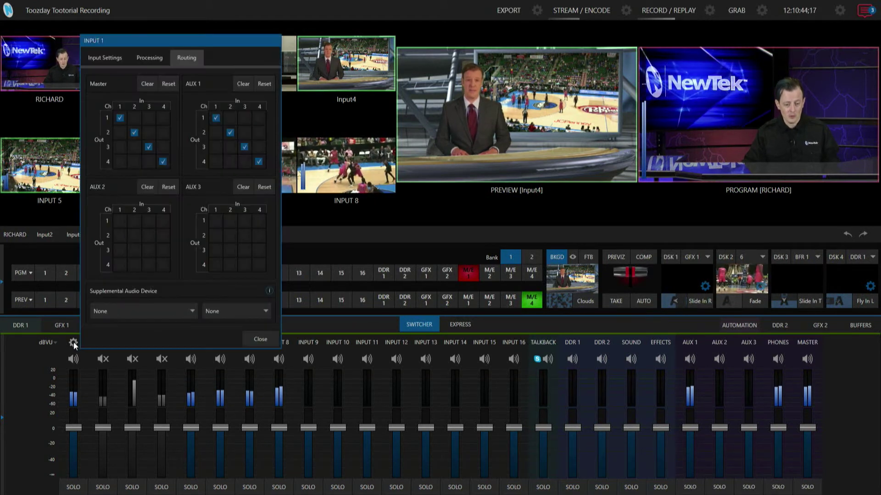
pyautogui.click(151, 57)
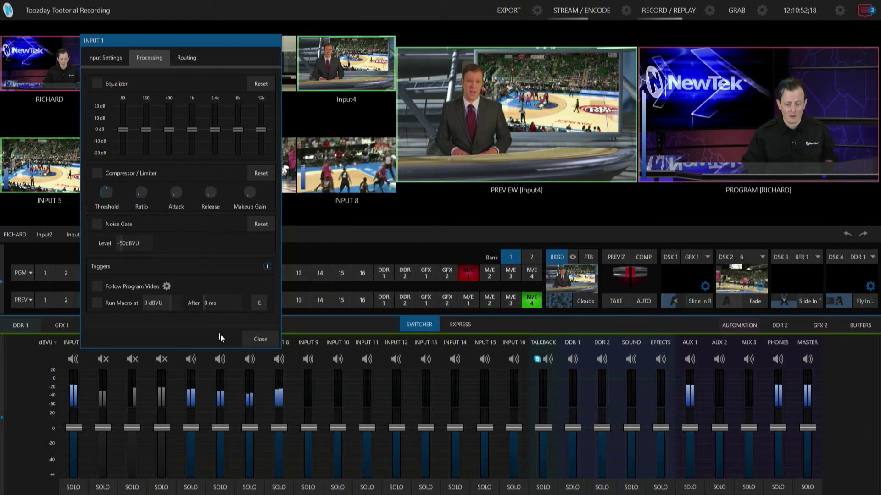
pyautogui.click(268, 345)
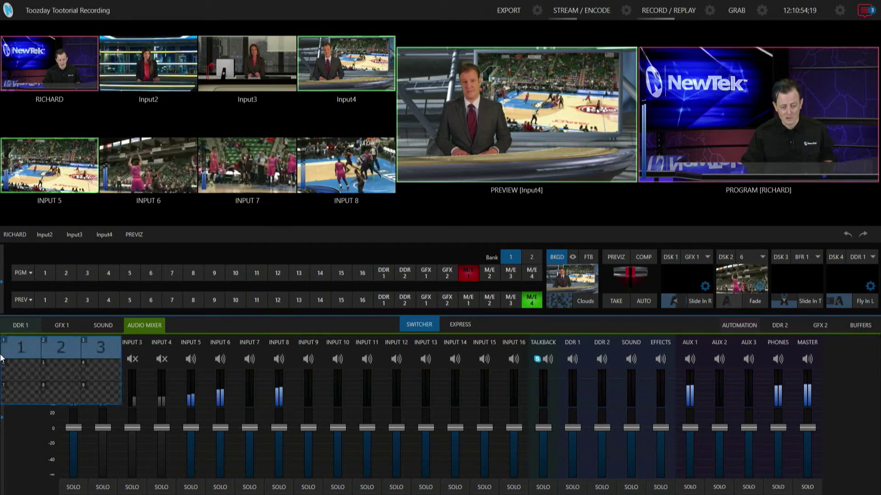